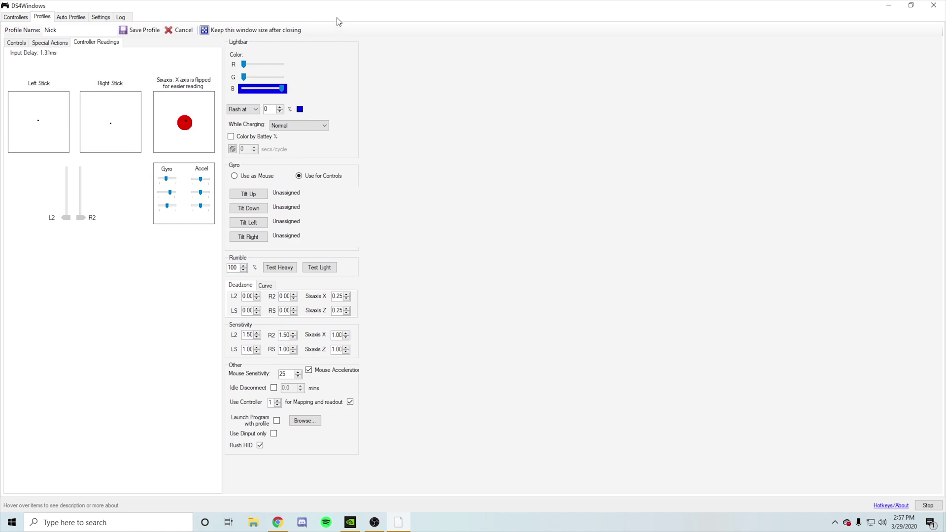
Toggle DS4Windows between Controllers and Profiles, view Special Actions and Controller Readings, then restore down the window
{"action": "left_click", "coordinate": [14, 18]}
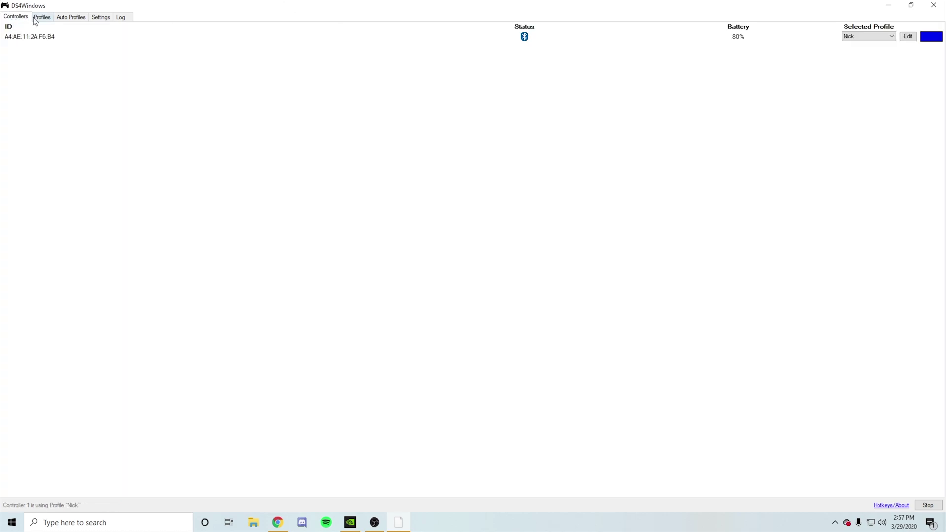
{"action": "left_click", "coordinate": [39, 18]}
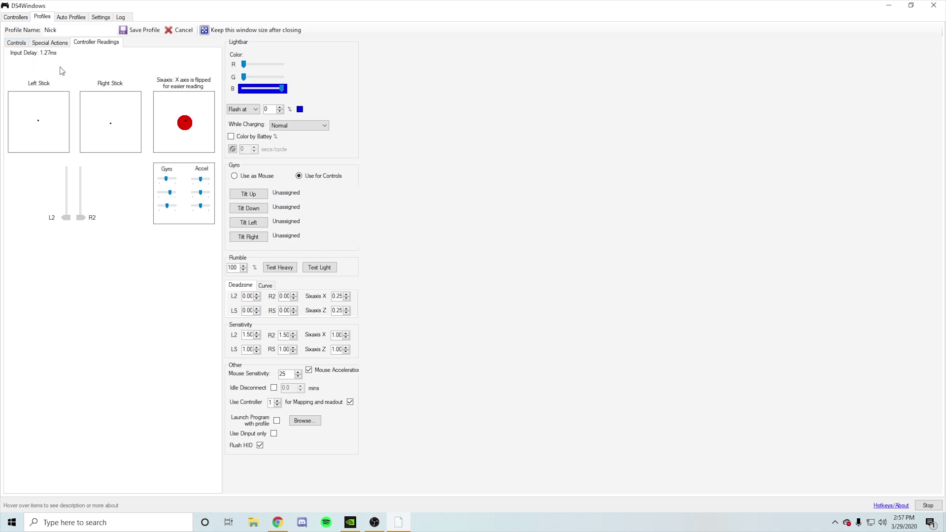
{"action": "left_click", "coordinate": [16, 18]}
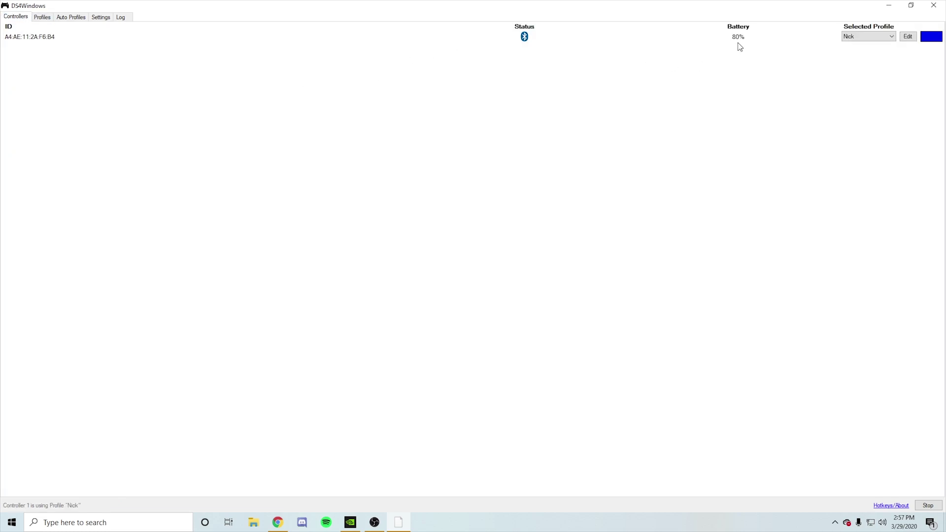
{"action": "left_click", "coordinate": [41, 19]}
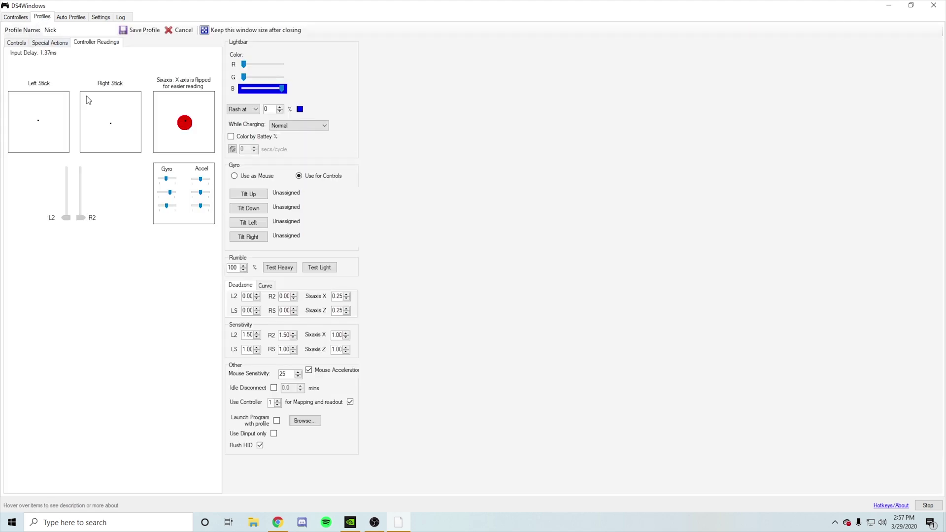
{"action": "left_click", "coordinate": [52, 45]}
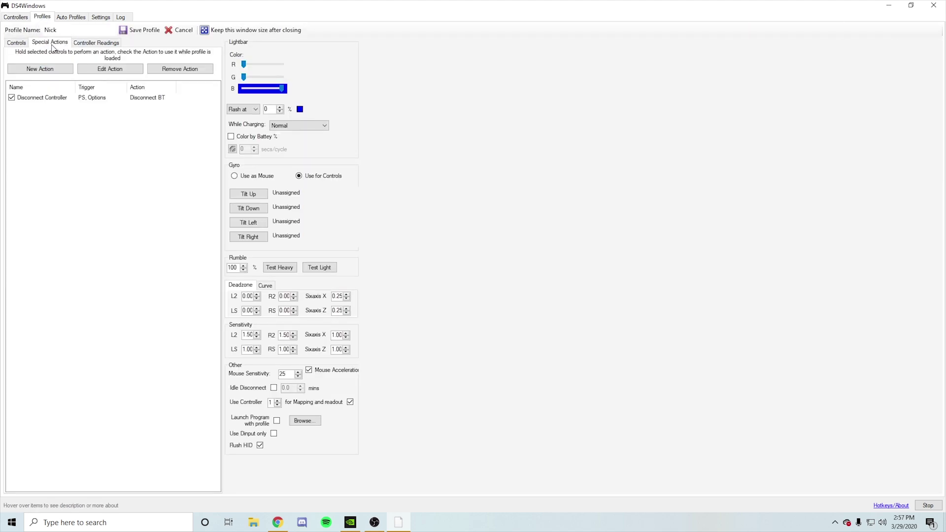
{"action": "left_click", "coordinate": [95, 45]}
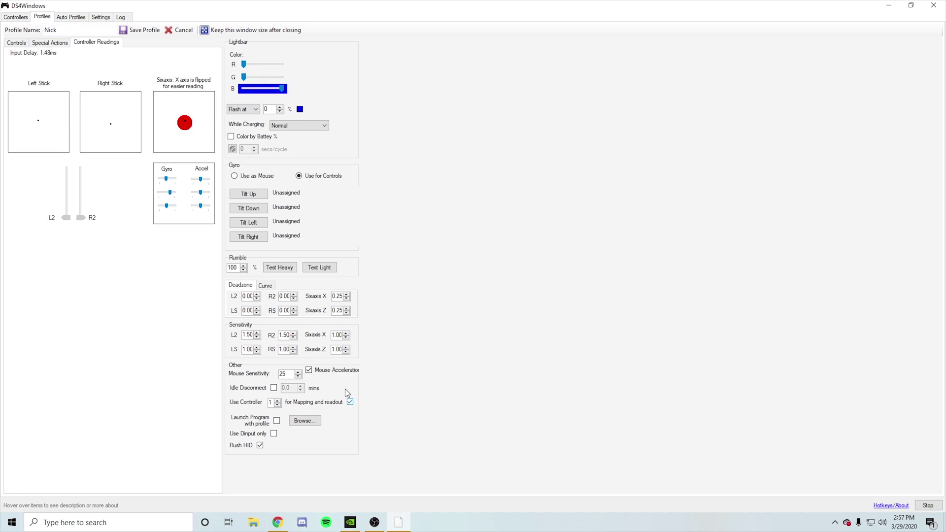
{"action": "left_click", "coordinate": [911, 5]}
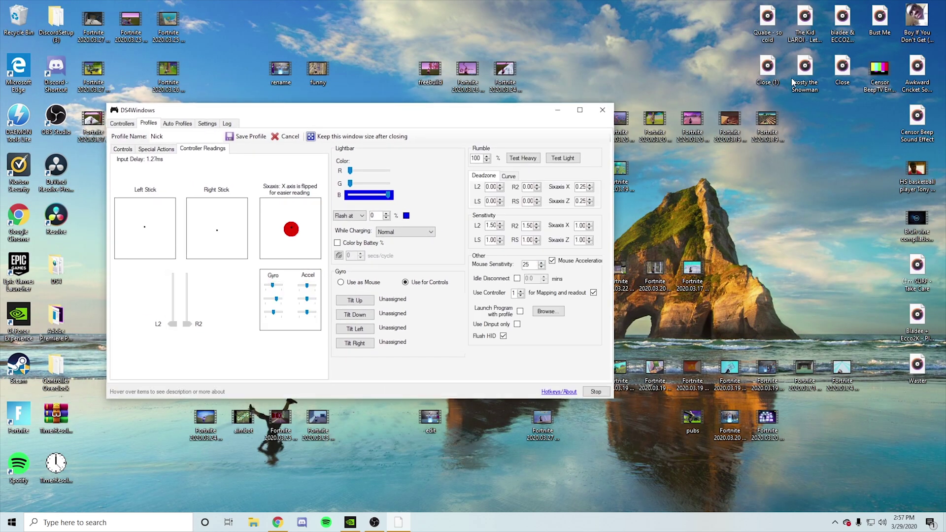
Bring the Chrome window with the YouTube Bluetooth tutorial forward and restore it down
{"action": "left_click", "coordinate": [277, 523]}
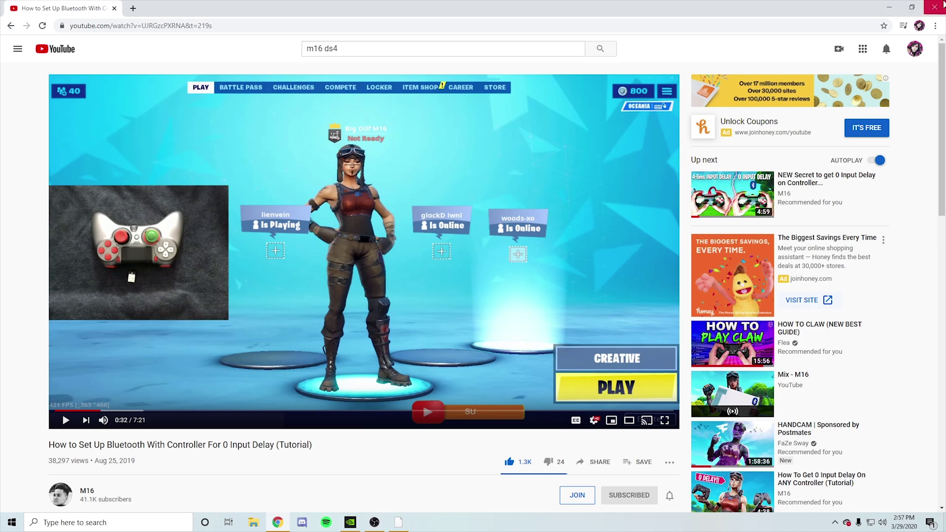
{"action": "left_click", "coordinate": [911, 7]}
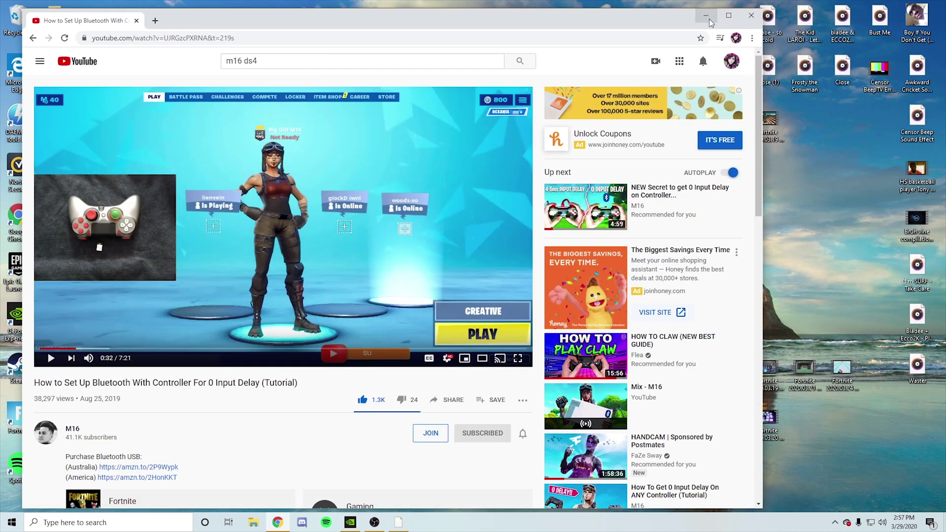
Minimize Chrome, flip DS4Windows between Controllers and Profiles twice, then minimize DS4Windows
{"action": "left_click", "coordinate": [706, 17]}
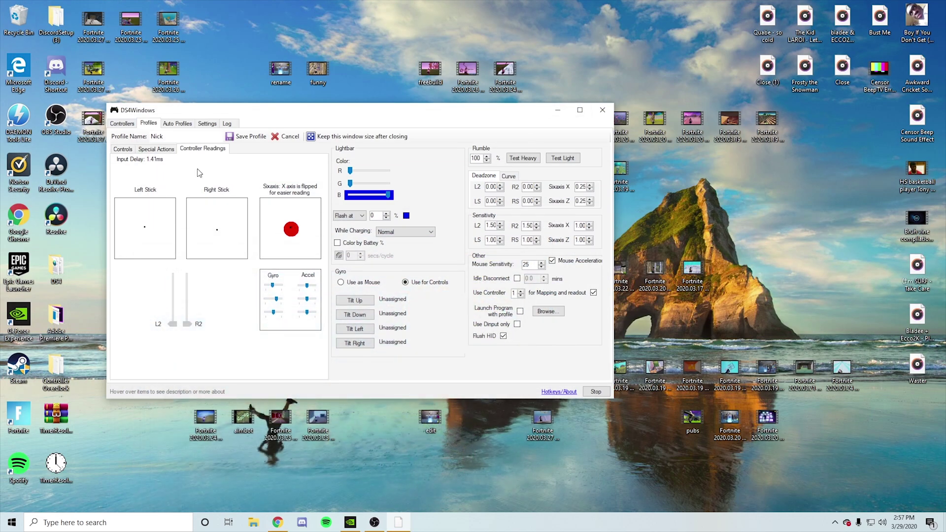
{"action": "left_click", "coordinate": [123, 123]}
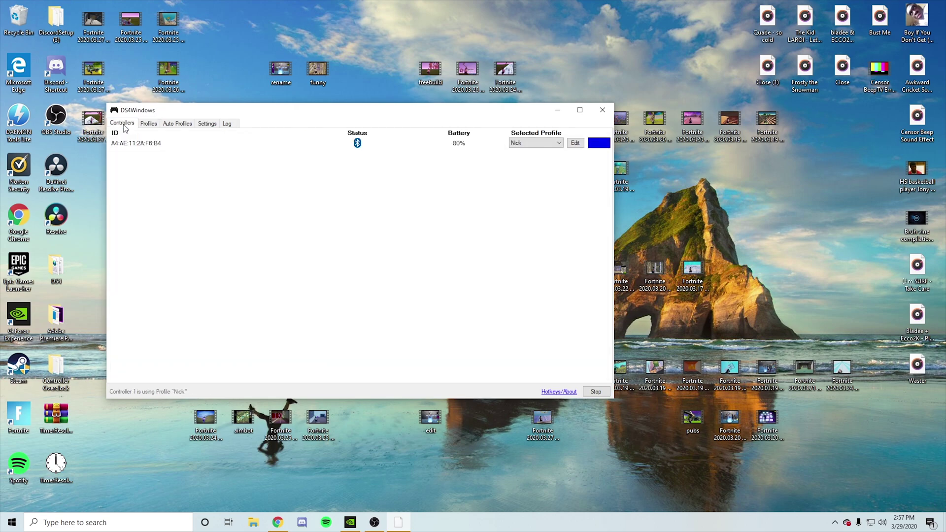
{"action": "left_click", "coordinate": [148, 123]}
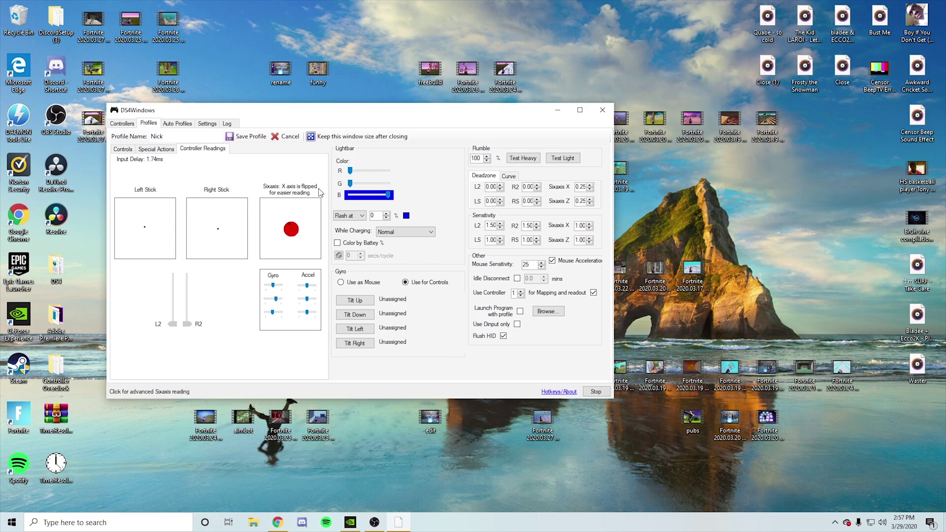
{"action": "left_click", "coordinate": [122, 124]}
{"action": "left_click", "coordinate": [149, 123]}
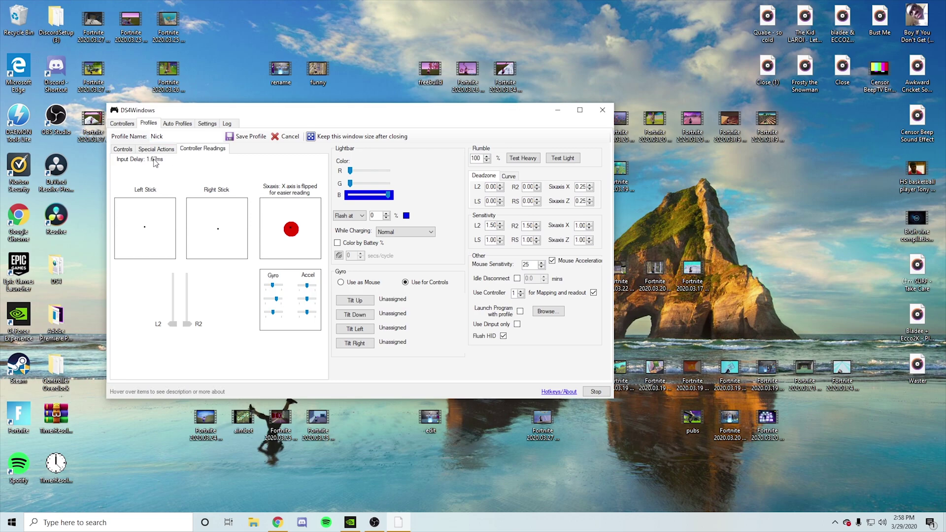
{"action": "left_click", "coordinate": [558, 114]}
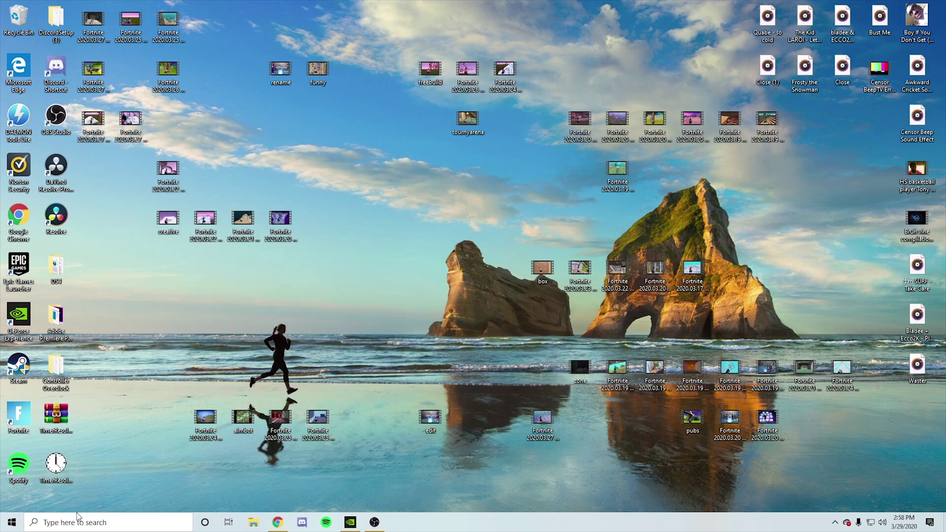
Open Windows Settings to the Bluetooth & other devices page
{"action": "left_click", "coordinate": [12, 522]}
{"action": "left_click", "coordinate": [12, 470]}
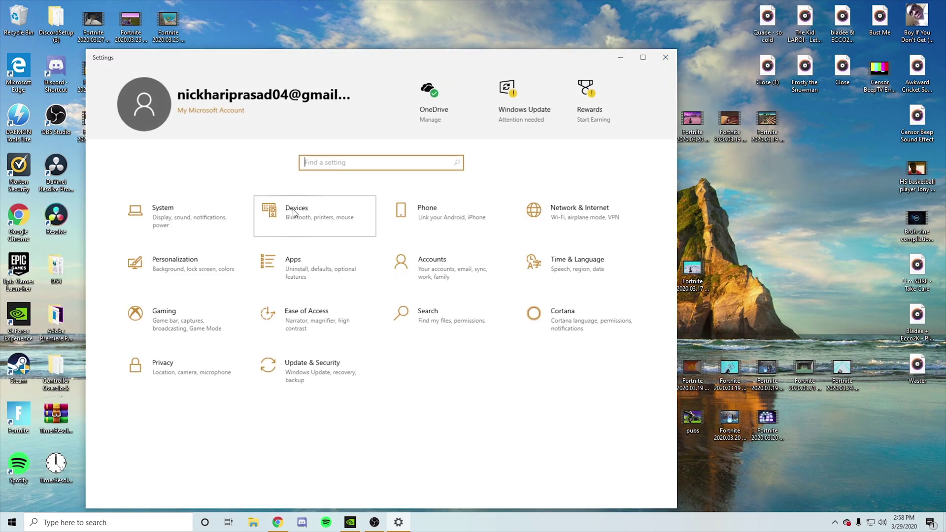
{"action": "left_click", "coordinate": [306, 212]}
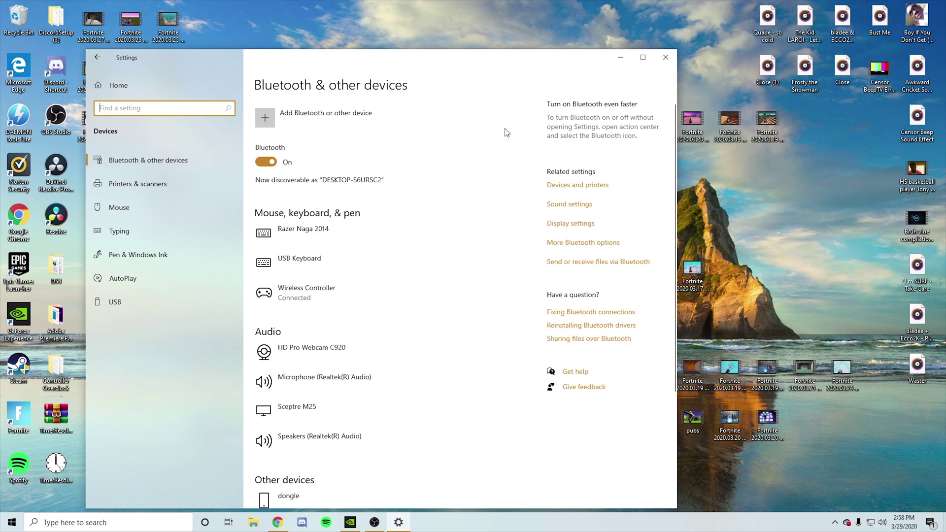
Remove the Wireless Controller device, confirming Yes, then close Settings
{"action": "left_click", "coordinate": [302, 296]}
{"action": "left_click", "coordinate": [449, 326]}
{"action": "left_click", "coordinate": [482, 296]}
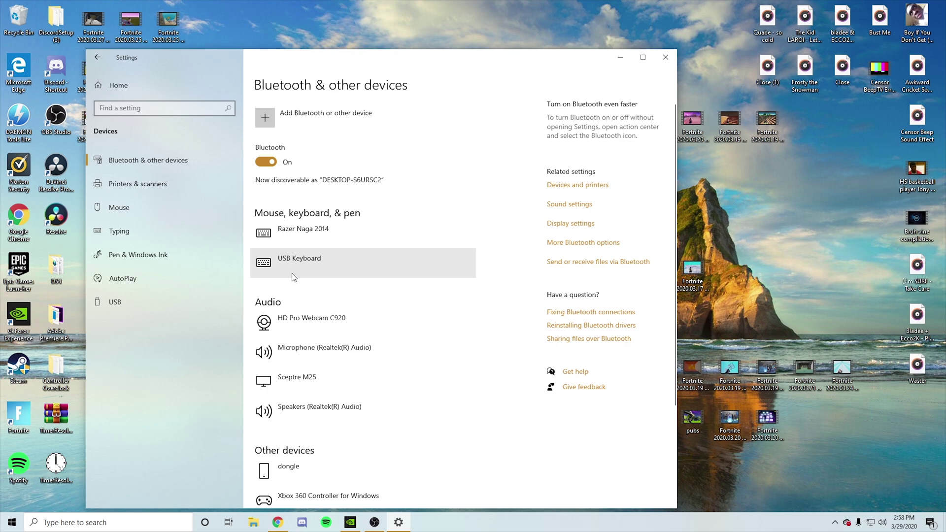
{"action": "left_click", "coordinate": [666, 57]}
Open Device Manager from the Start right-click menu and show hidden devices via View
{"action": "right_click", "coordinate": [3, 530]}
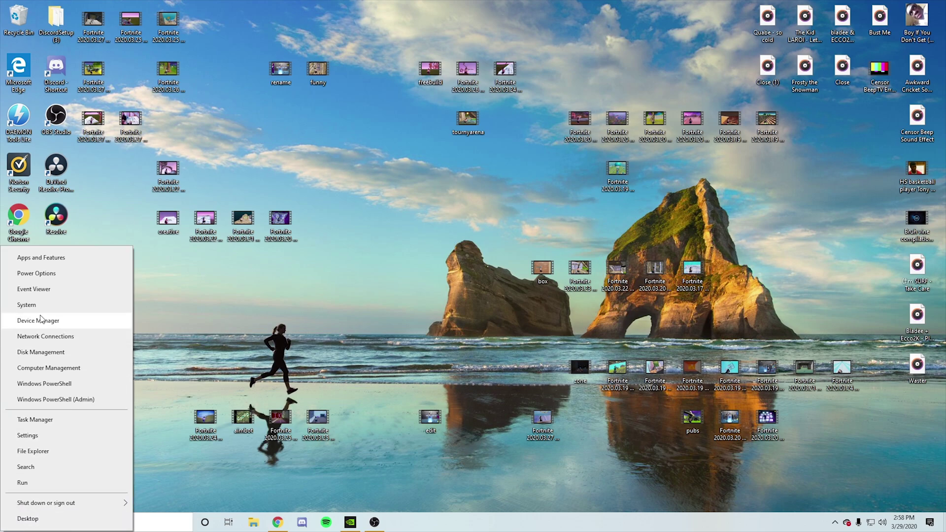
{"action": "left_click", "coordinate": [43, 323]}
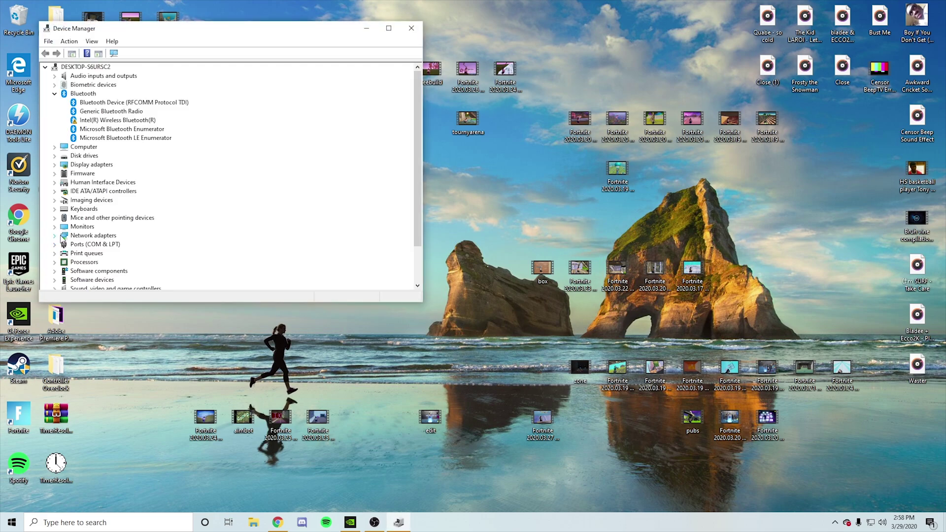
{"action": "left_click", "coordinate": [91, 42]}
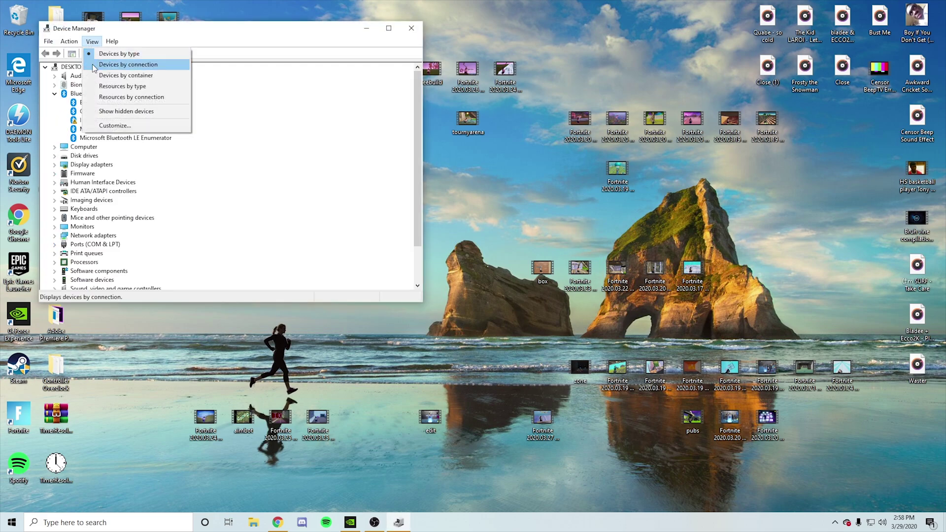
{"action": "left_click", "coordinate": [102, 112]}
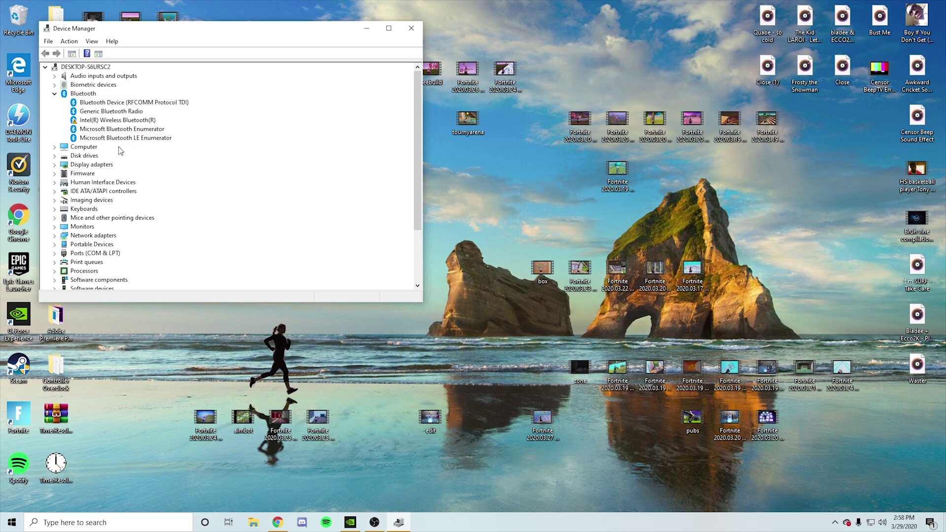
{"action": "left_click", "coordinate": [93, 42]}
{"action": "left_click", "coordinate": [206, 79]}
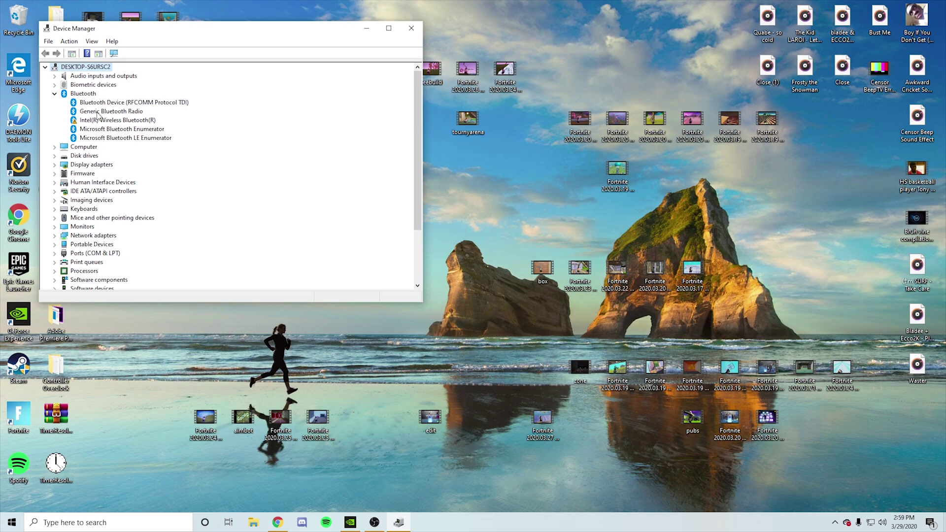
Uninstall Generic Bluetooth Radio, answering No to the restart prompt
{"action": "left_click", "coordinate": [97, 115]}
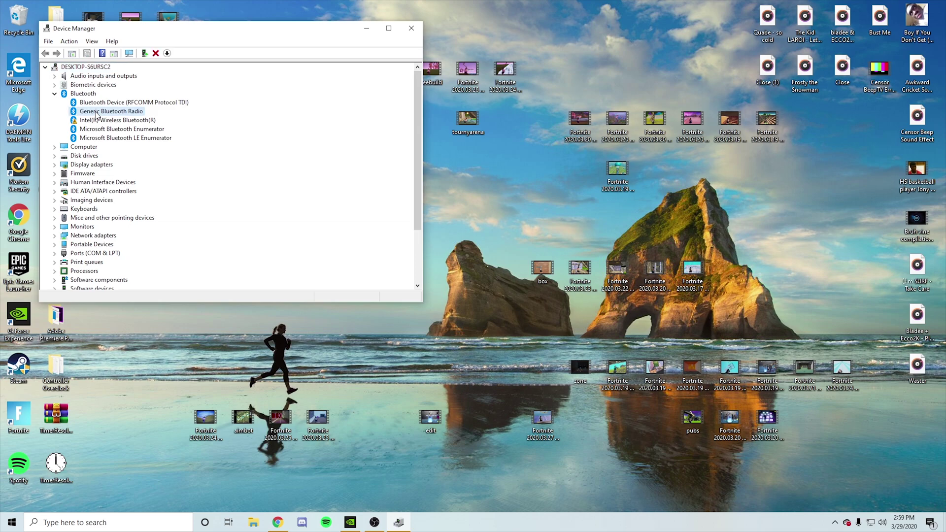
{"action": "right_click", "coordinate": [96, 112]}
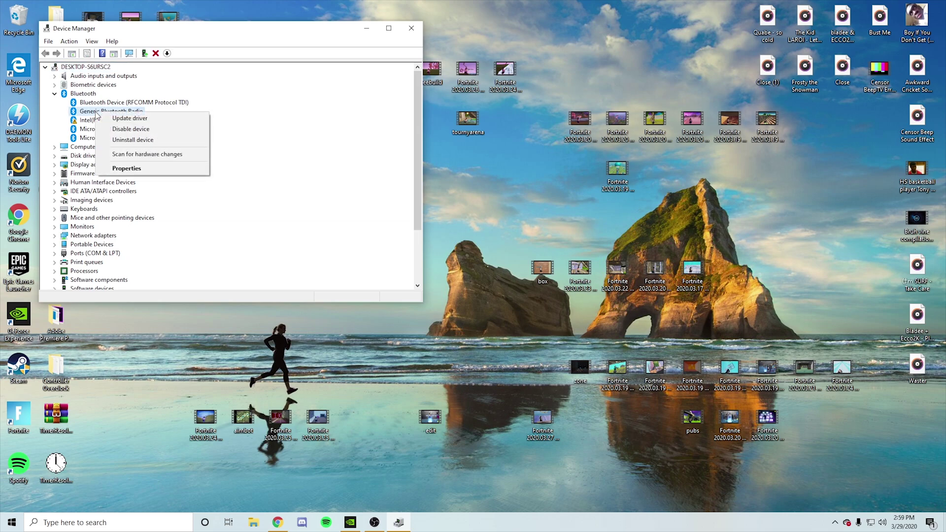
{"action": "left_click", "coordinate": [135, 140]}
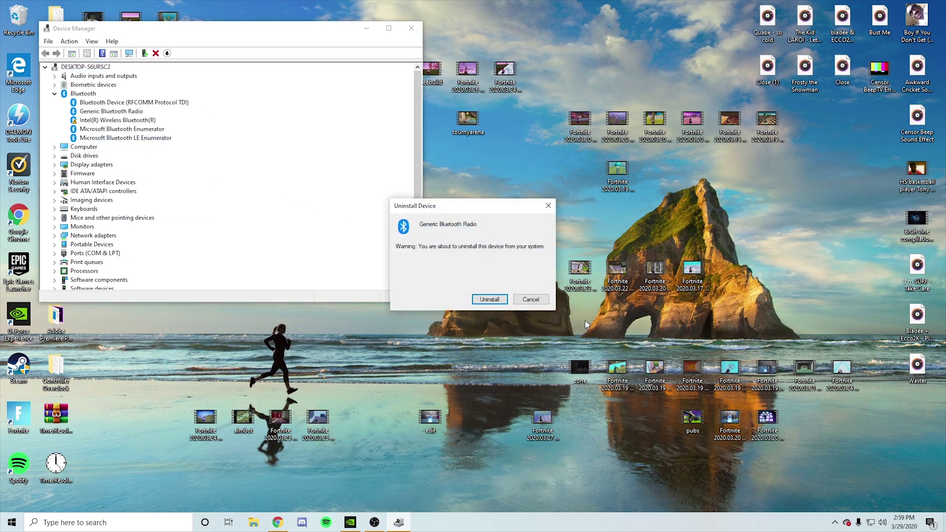
{"action": "left_click", "coordinate": [523, 299]}
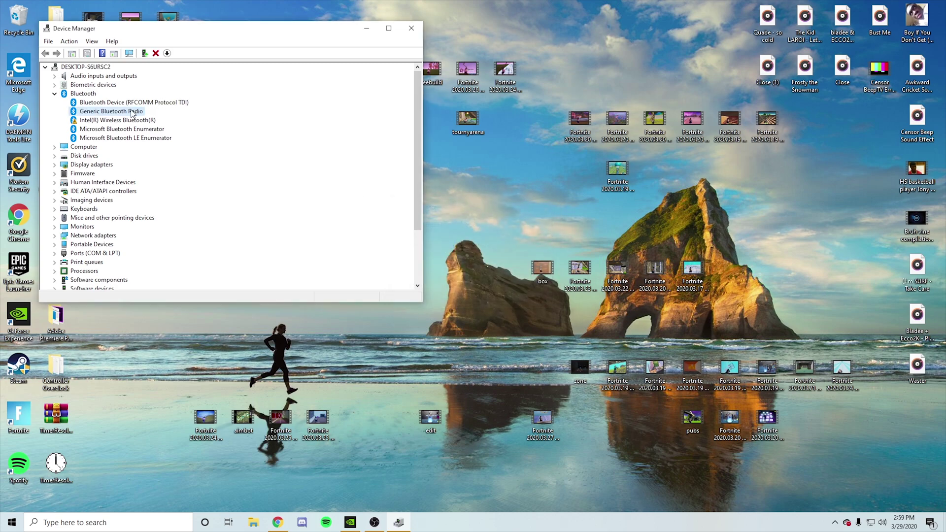
{"action": "left_click", "coordinate": [156, 54]}
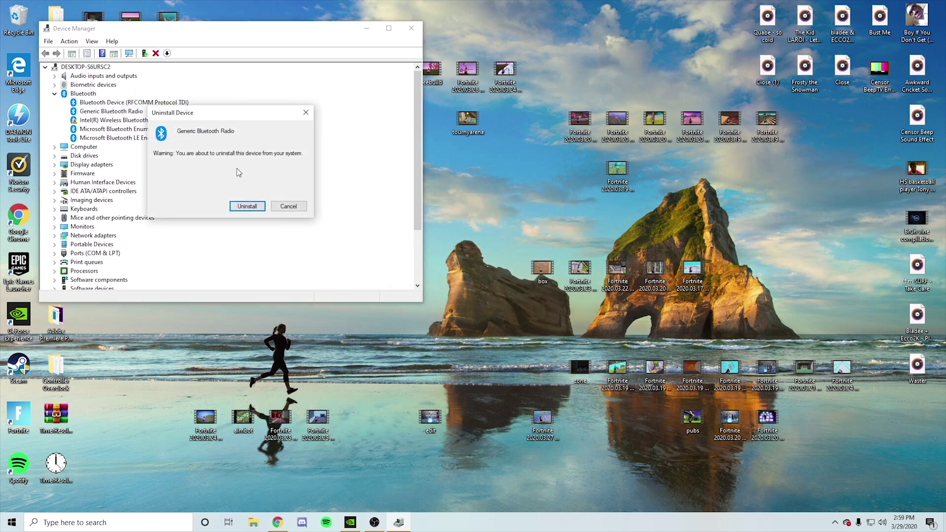
{"action": "left_click", "coordinate": [247, 206]}
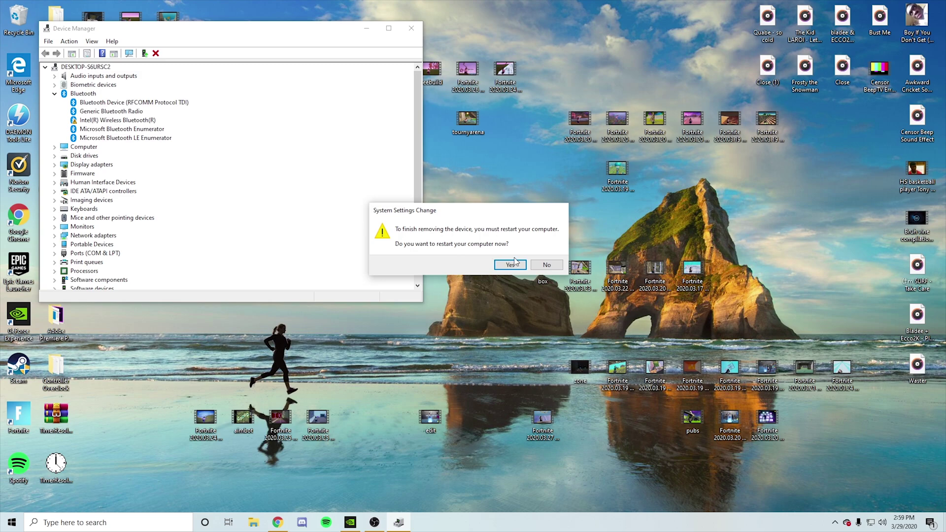
{"action": "left_click", "coordinate": [548, 265]}
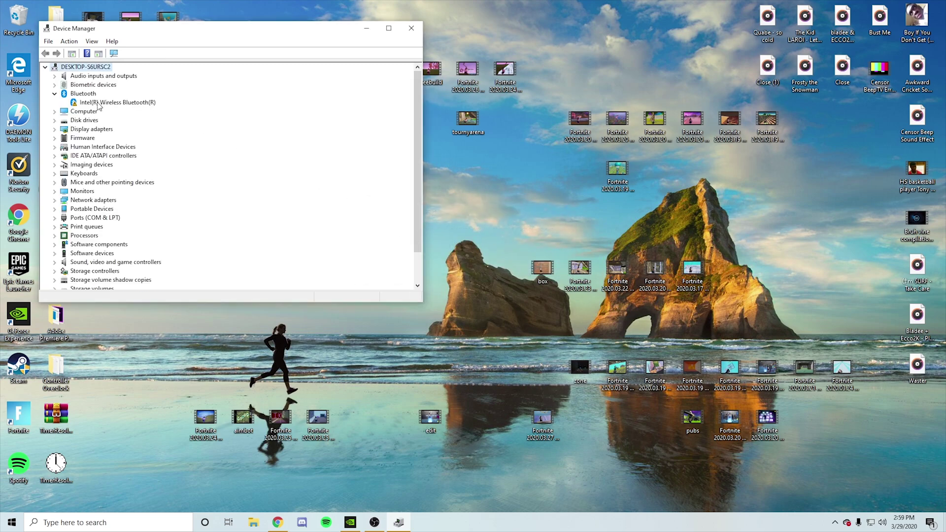
Uninstall Intel(R) Wireless Bluetooth(R) and close Device Manager
{"action": "left_click", "coordinate": [97, 103]}
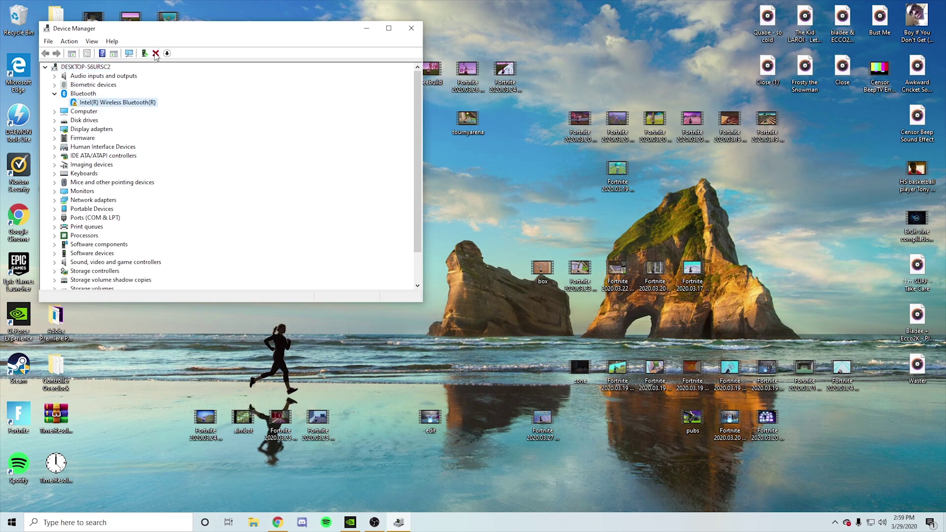
{"action": "left_click", "coordinate": [156, 53]}
{"action": "left_click", "coordinate": [247, 206]}
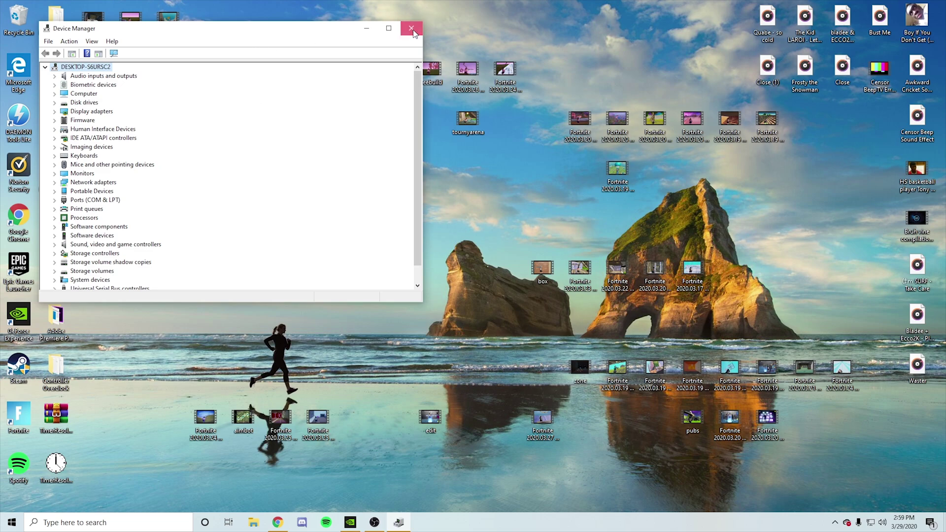
{"action": "left_click", "coordinate": [411, 29]}
Show the Sleep, Shut down and Restart options from the Start menu power button
{"action": "left_click", "coordinate": [12, 522]}
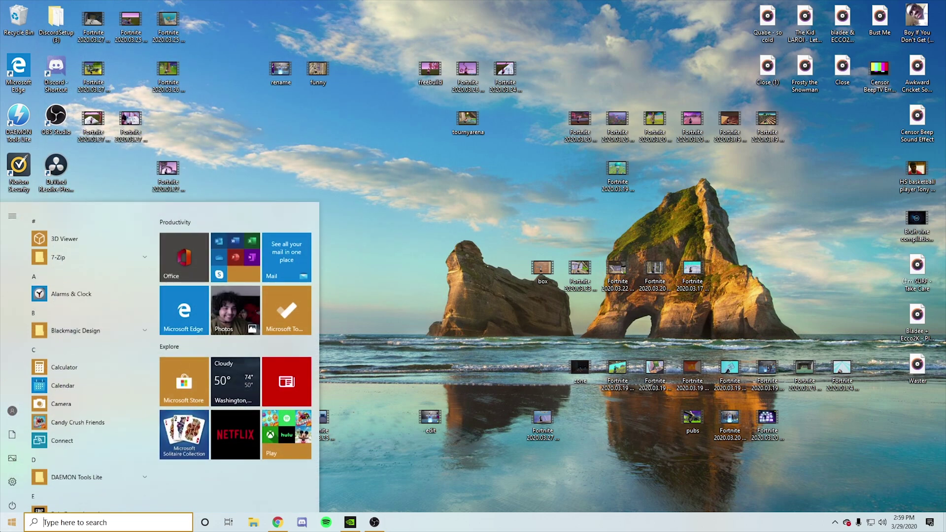
{"action": "left_click", "coordinate": [5, 499]}
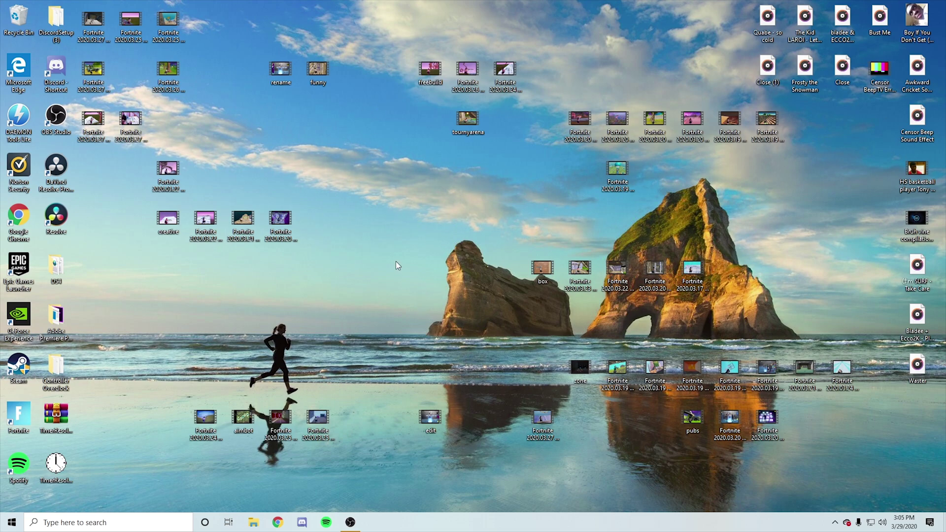
Search 'tr' and open the Troubleshoot settings page
{"action": "left_click", "coordinate": [66, 523]}
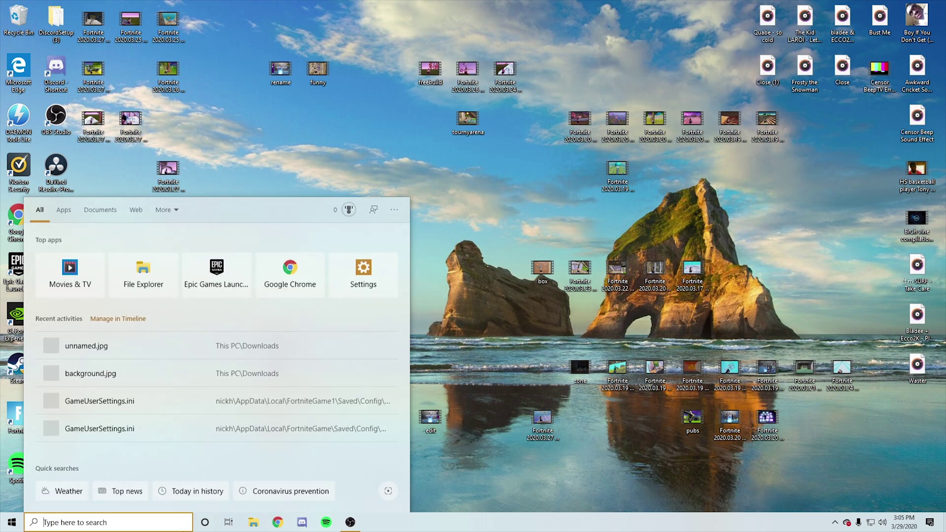
{"action": "type", "text": "tr"}
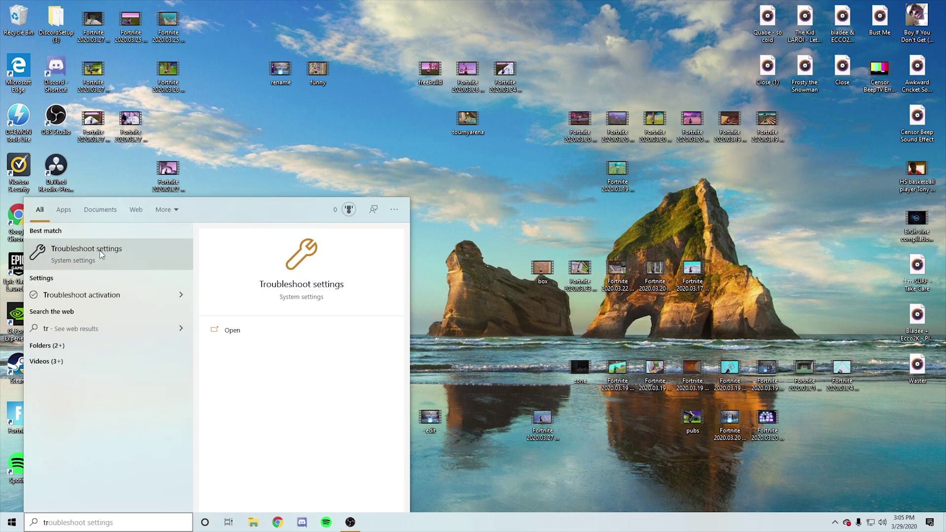
{"action": "left_click", "coordinate": [94, 254]}
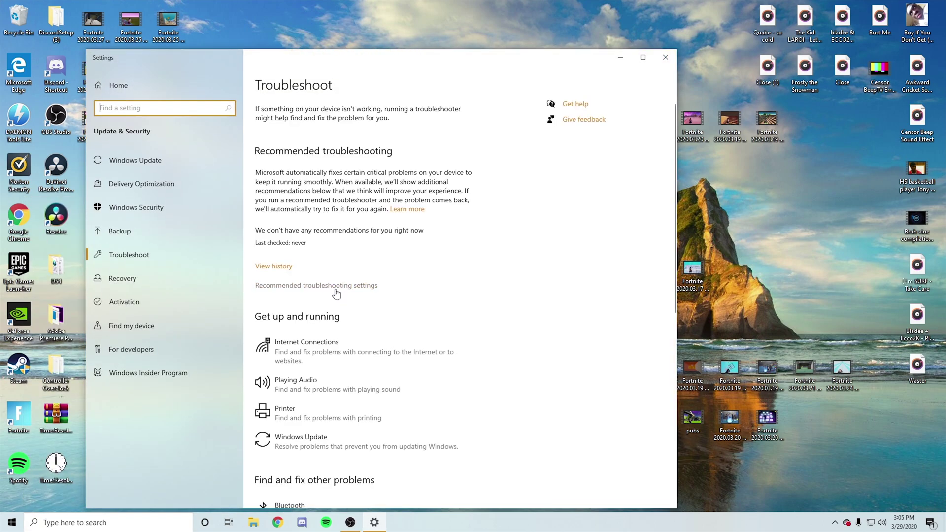
{"action": "scroll", "coordinate": [330, 303], "scroll_direction": "down", "scroll_amount": 5}
Run the Bluetooth troubleshooter, apply the driver reinstall fix, and close it when finished
{"action": "left_click", "coordinate": [331, 315]}
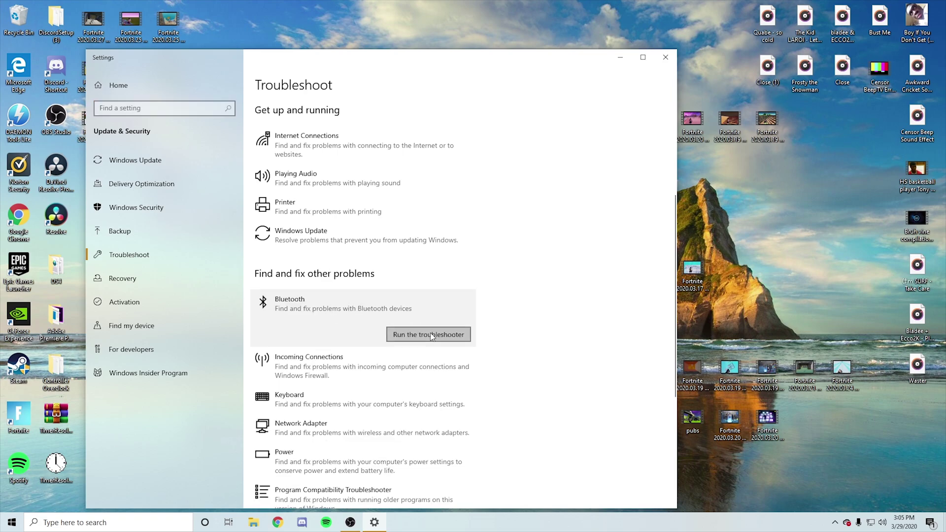
{"action": "left_click", "coordinate": [416, 334]}
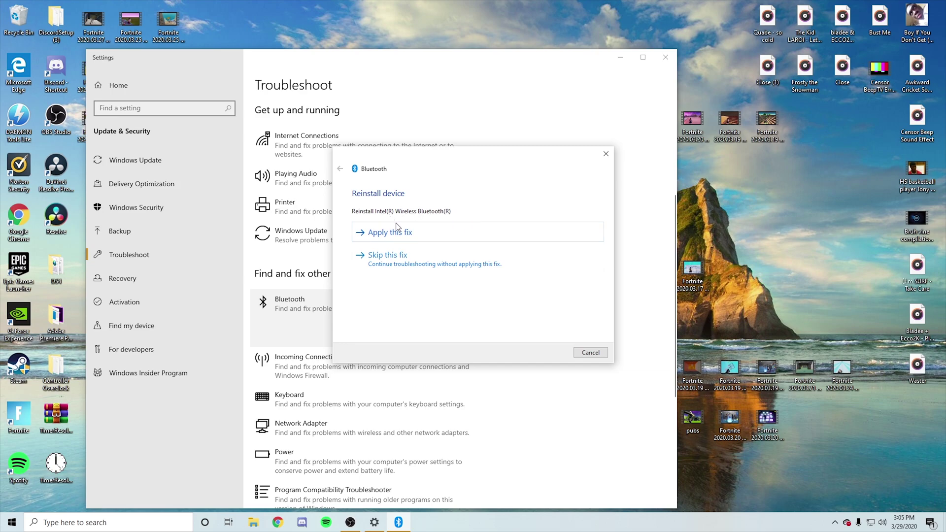
{"action": "left_click", "coordinate": [390, 233]}
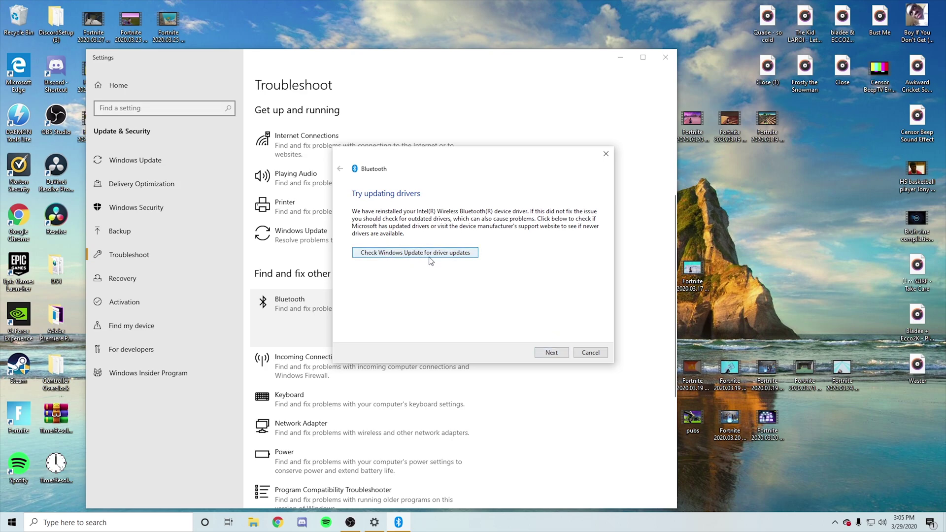
{"action": "left_click", "coordinate": [551, 352]}
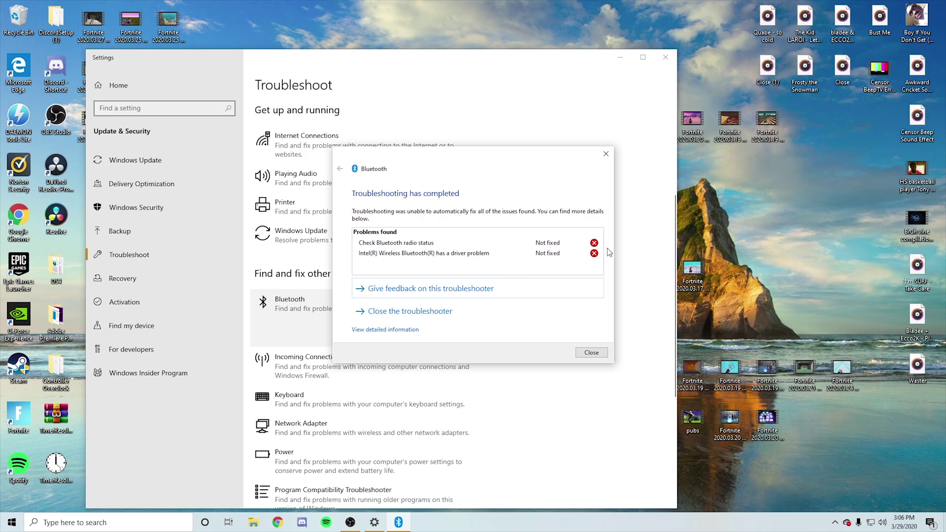
{"action": "left_click", "coordinate": [406, 312]}
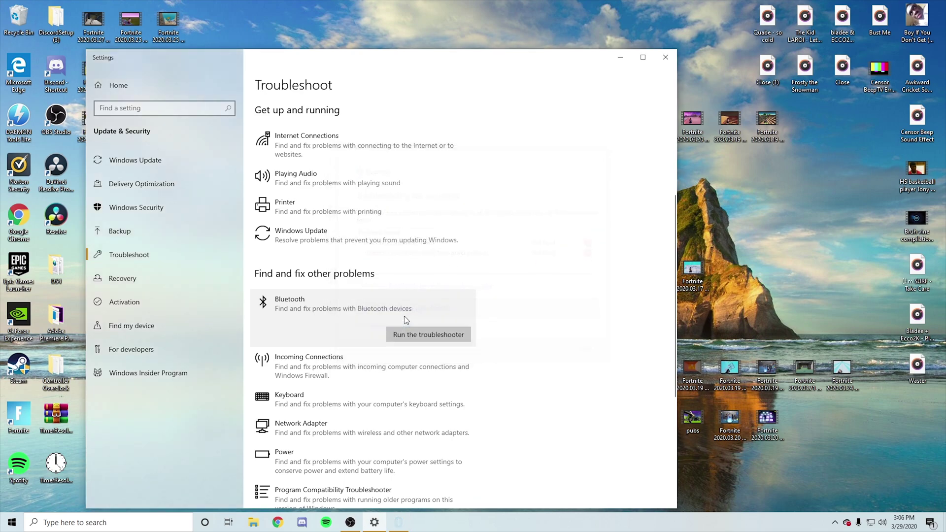
Close Settings and open the Services app by searching 'ser'
{"action": "left_click", "coordinate": [666, 58]}
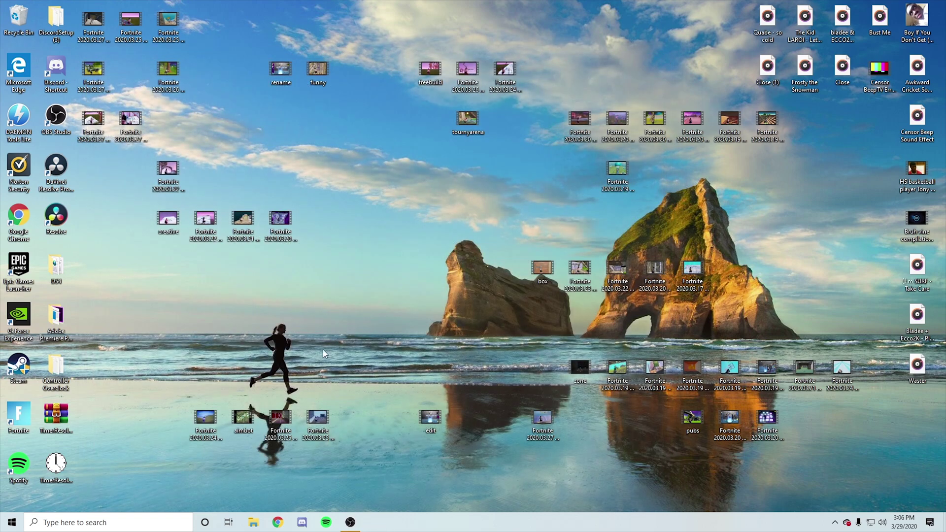
{"action": "left_click", "coordinate": [109, 522]}
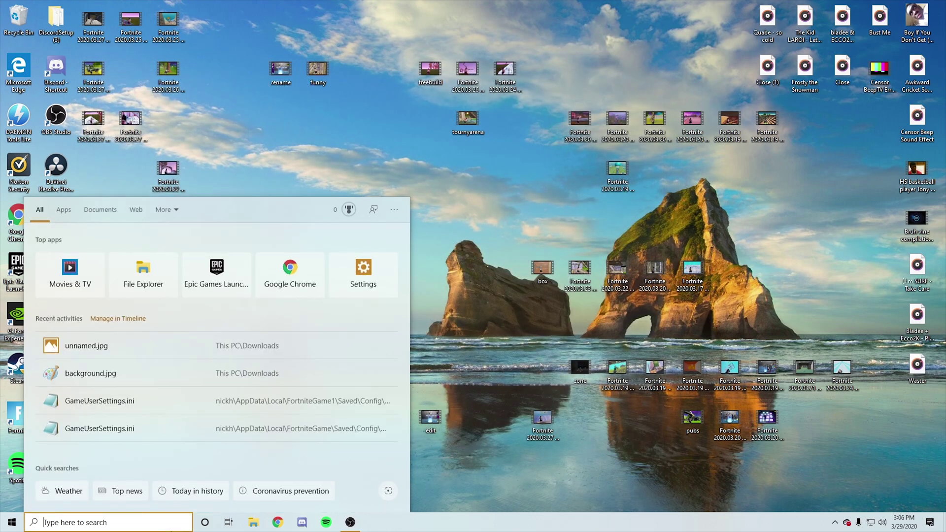
{"action": "type", "text": "ser"}
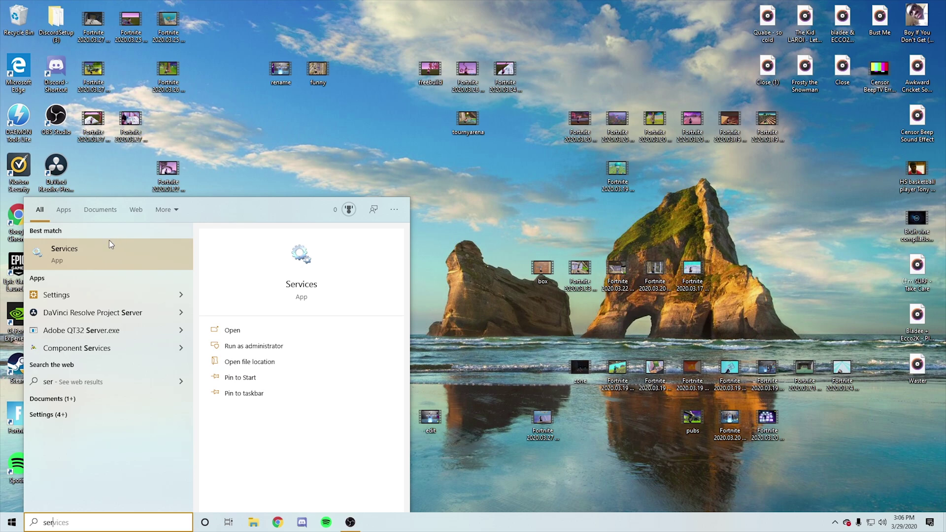
{"action": "left_click", "coordinate": [109, 244]}
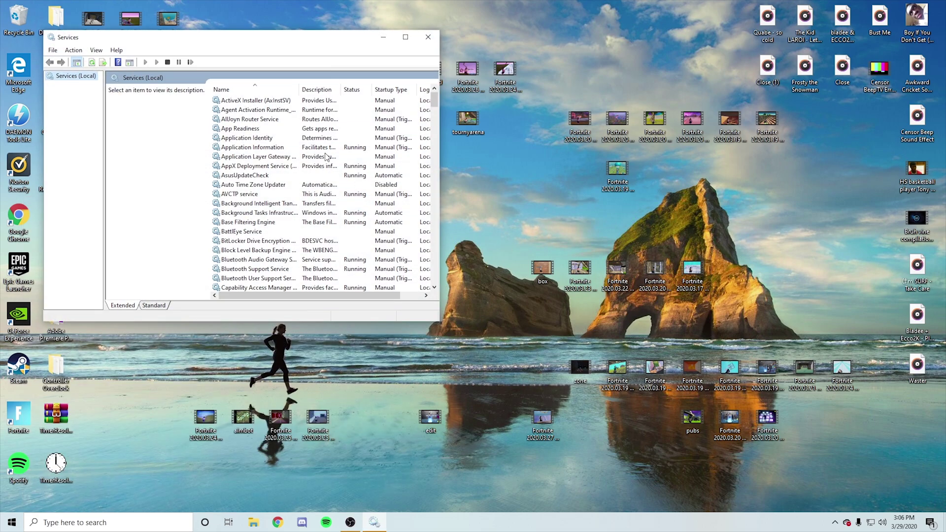
{"action": "scroll", "coordinate": [325, 156], "scroll_direction": "down", "scroll_amount": 3}
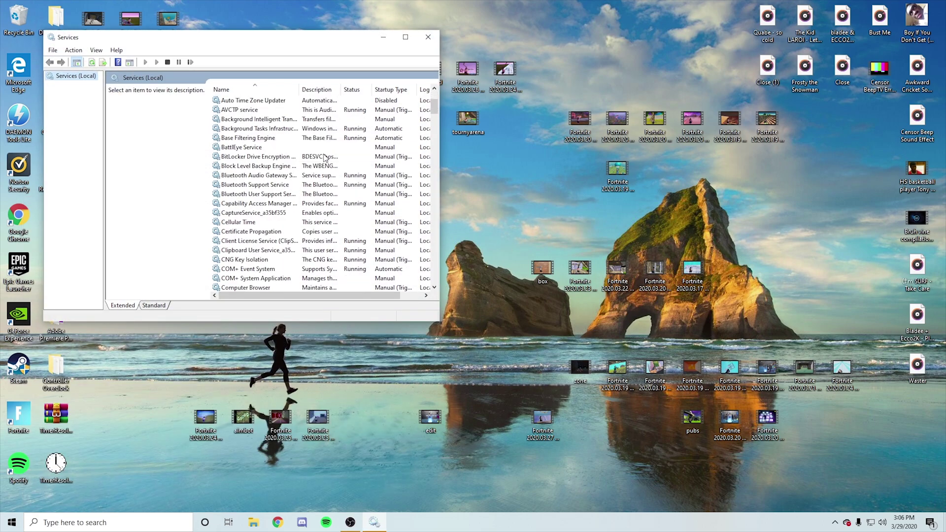
Check the Bluetooth Audio Gateway and Bluetooth Support services' properties, both already running
{"action": "left_click", "coordinate": [265, 178]}
{"action": "right_click", "coordinate": [264, 178]}
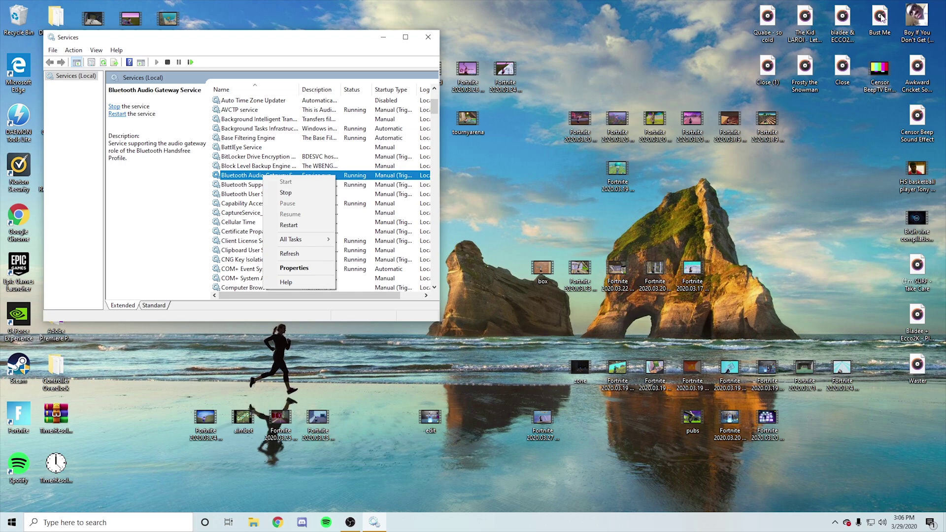
{"action": "left_click", "coordinate": [299, 268]}
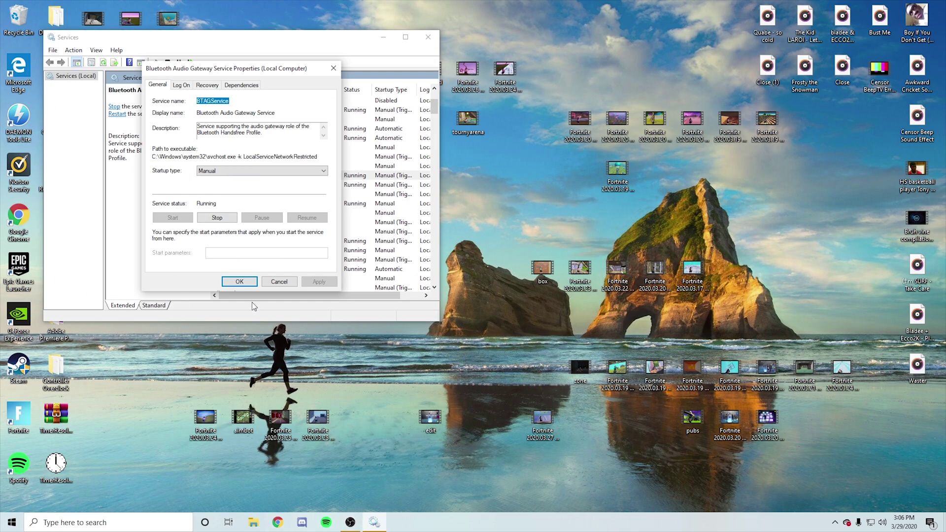
{"action": "left_click", "coordinate": [239, 282]}
{"action": "left_click", "coordinate": [259, 186]}
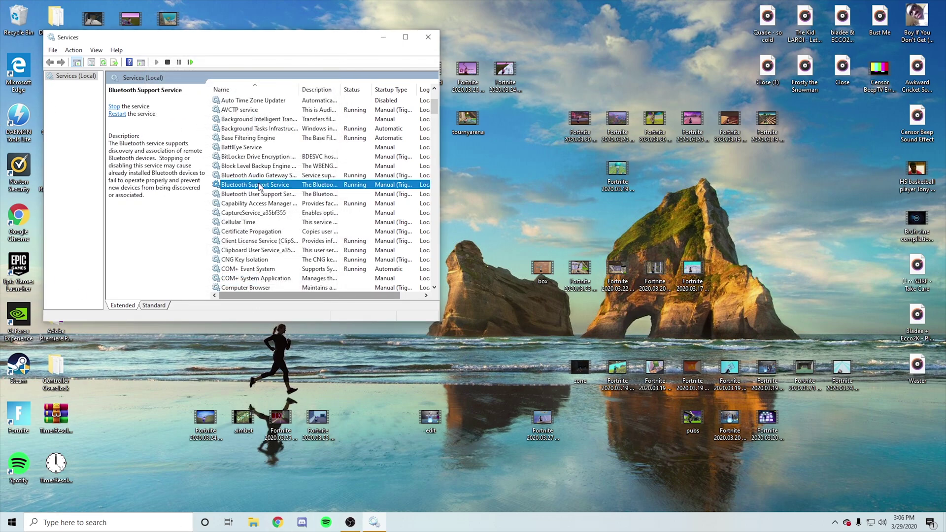
{"action": "right_click", "coordinate": [259, 184]}
{"action": "left_click", "coordinate": [279, 276]}
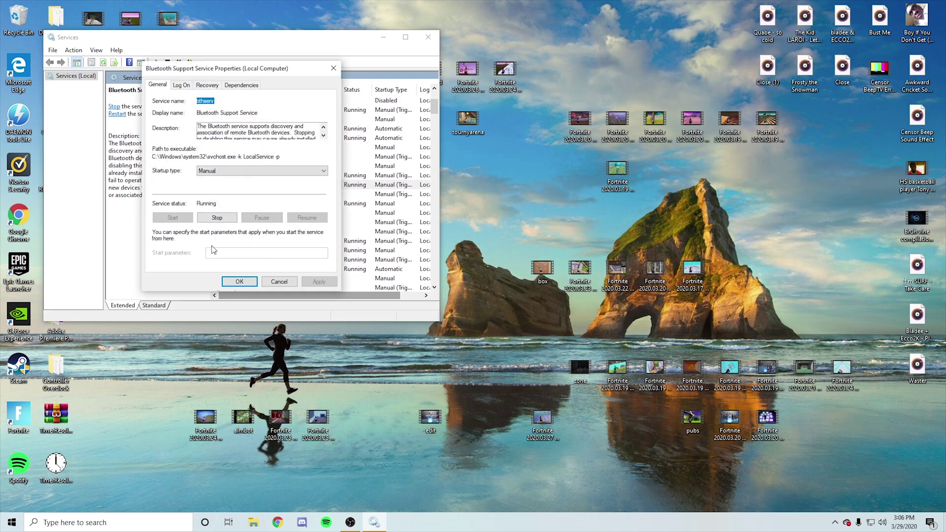
{"action": "left_click", "coordinate": [242, 283]}
Start the Bluetooth User Support Service from its Properties and click OK
{"action": "left_click", "coordinate": [253, 195]}
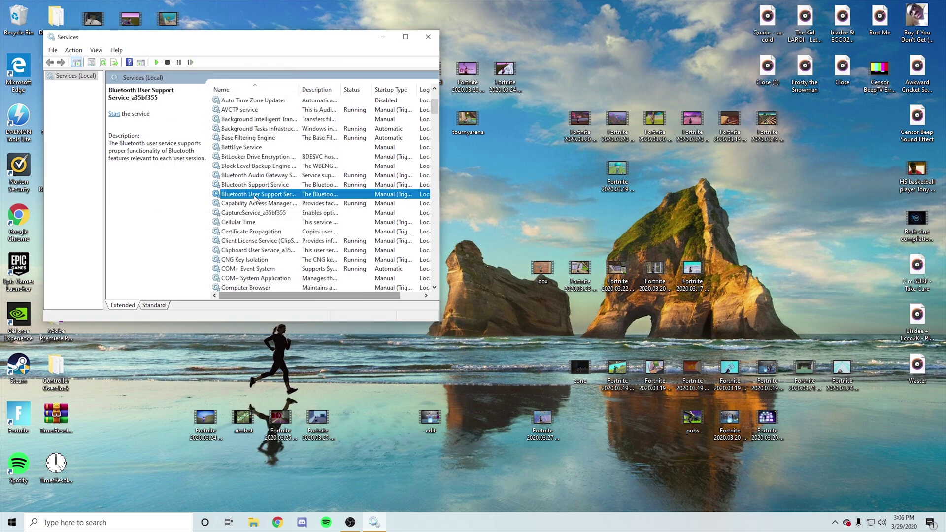
{"action": "right_click", "coordinate": [254, 195]}
{"action": "left_click", "coordinate": [285, 288]}
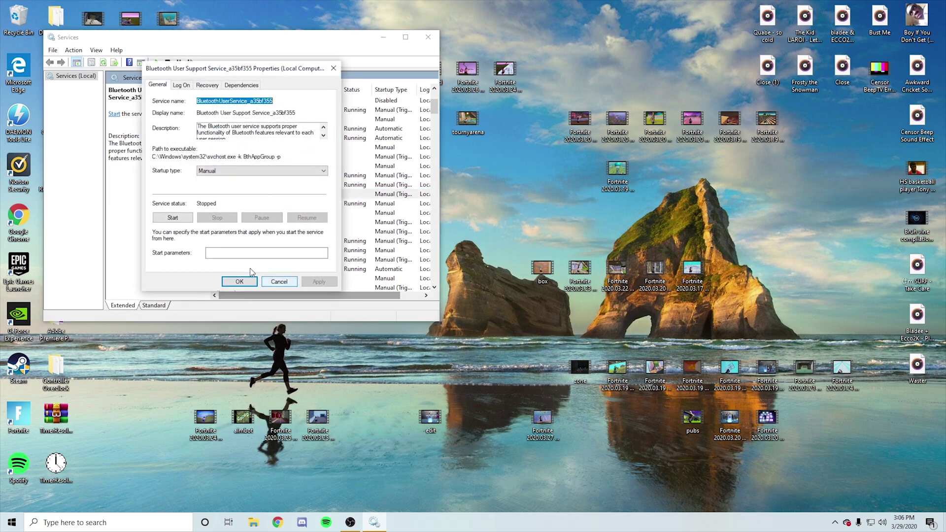
{"action": "left_click", "coordinate": [185, 220]}
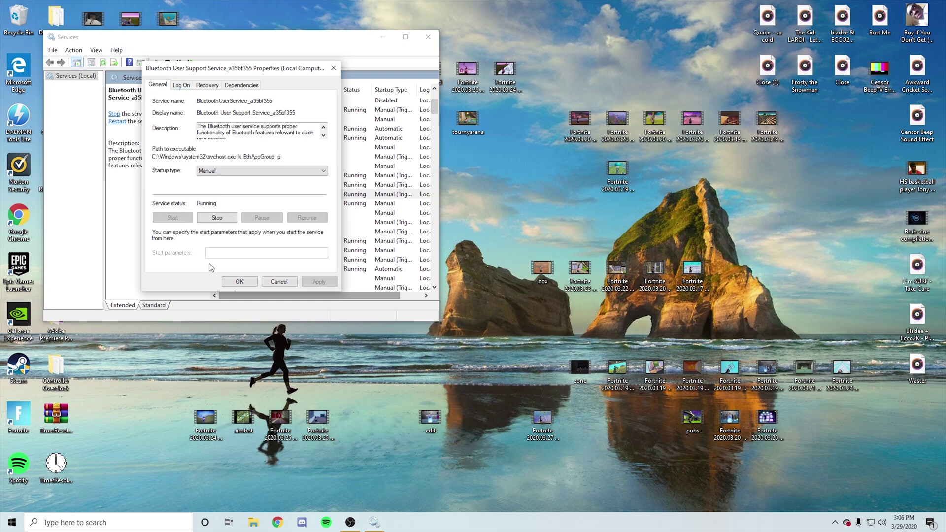
{"action": "left_click", "coordinate": [240, 281]}
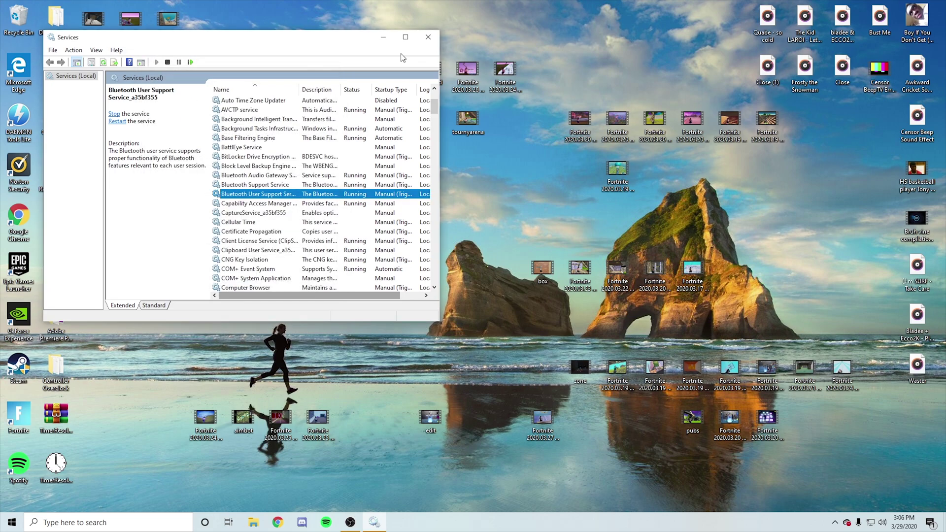
Close Services and open the Devices page in Windows Settings
{"action": "left_click", "coordinate": [428, 37]}
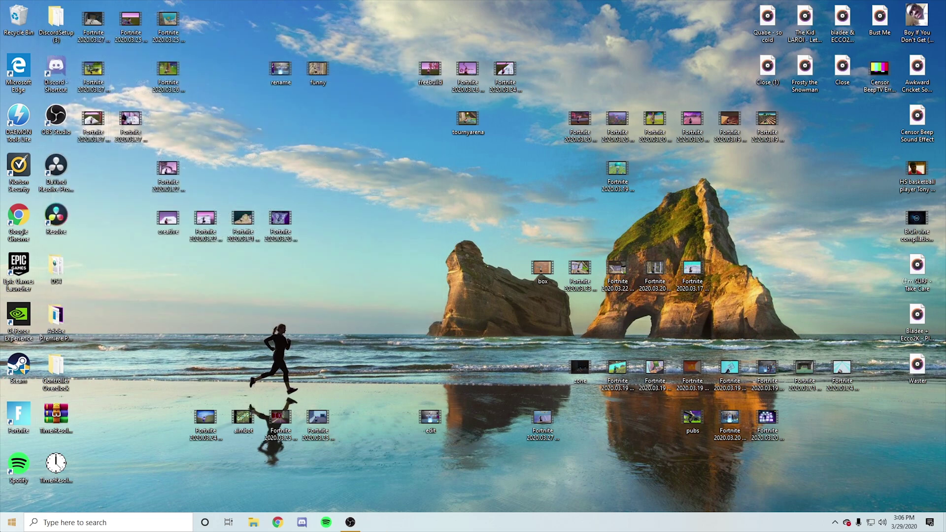
{"action": "left_click", "coordinate": [11, 522]}
{"action": "left_click", "coordinate": [12, 489]}
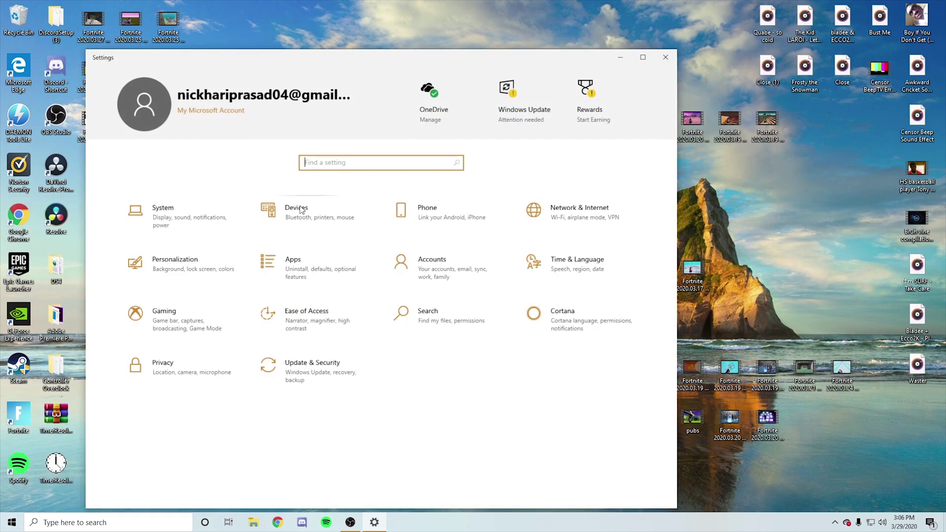
{"action": "left_click", "coordinate": [290, 219]}
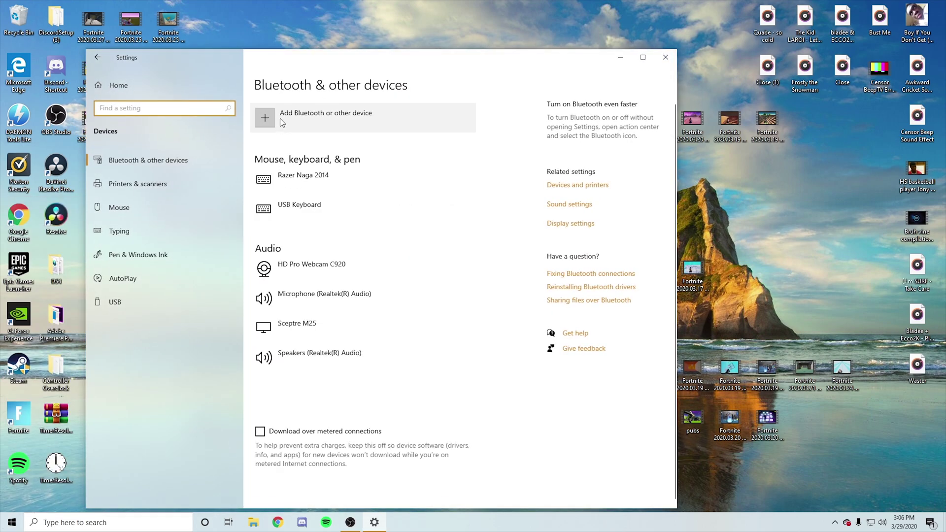
Try adding a Bluetooth device and dismiss the resulting Couldn't connect message
{"action": "left_click", "coordinate": [283, 118]}
{"action": "left_click", "coordinate": [291, 188]}
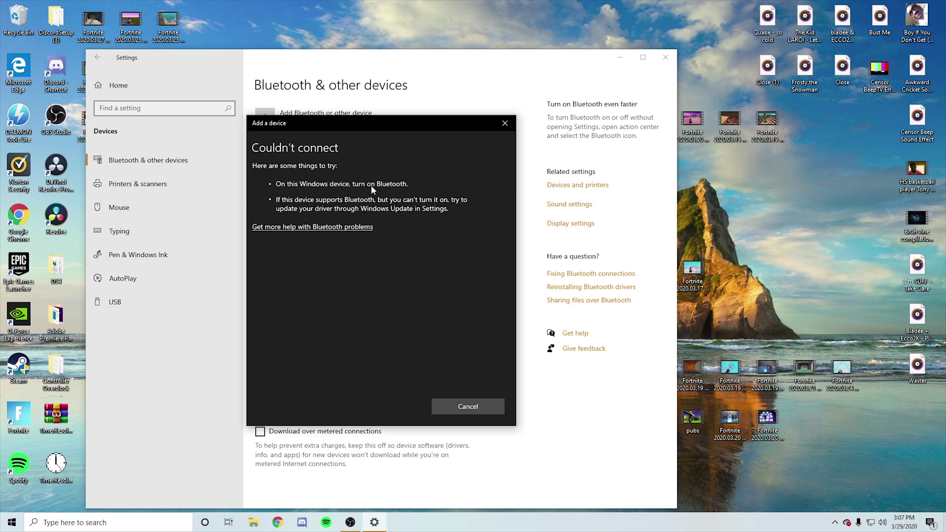
{"action": "left_click", "coordinate": [501, 122]}
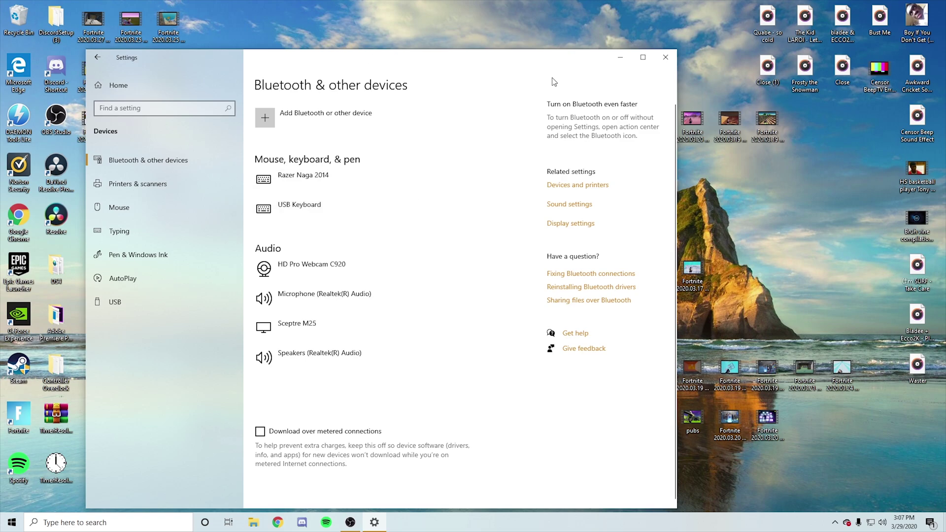
{"action": "left_click", "coordinate": [665, 58]}
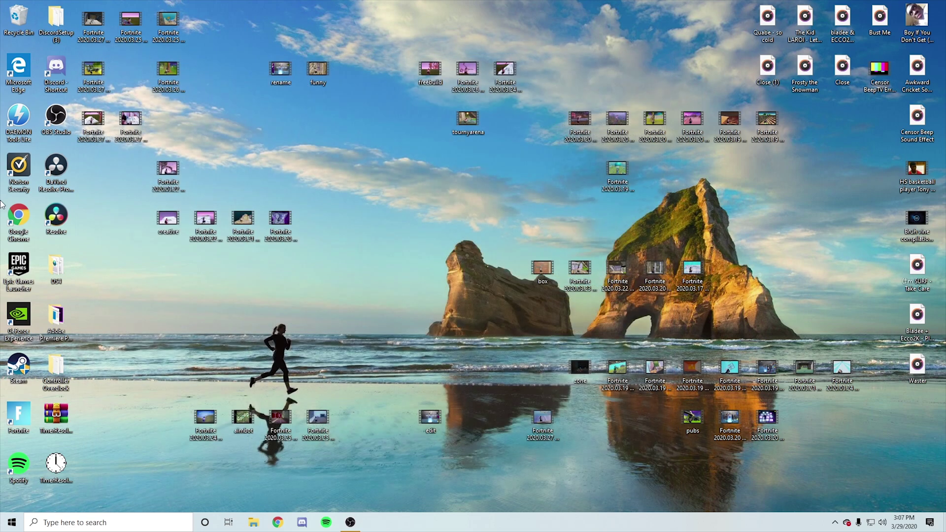
{"action": "double_click", "coordinate": [57, 270]}
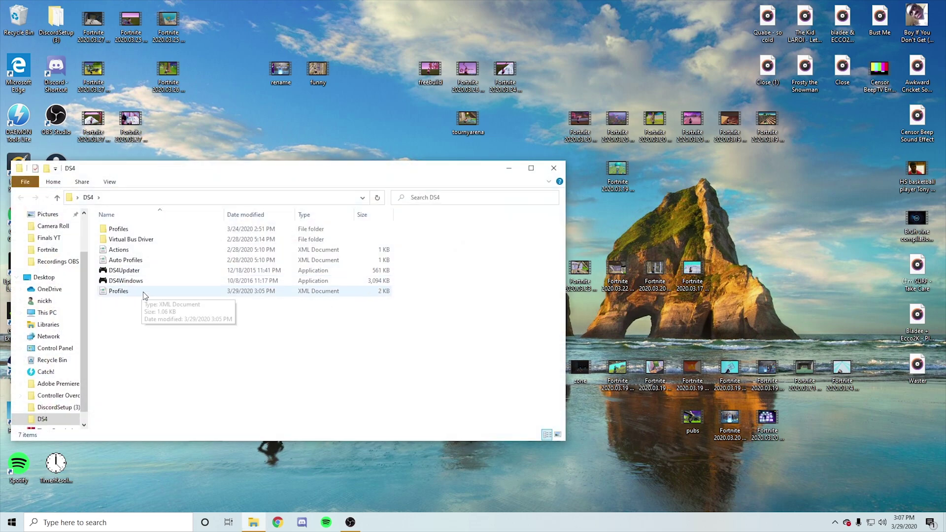
{"action": "double_click", "coordinate": [141, 280]}
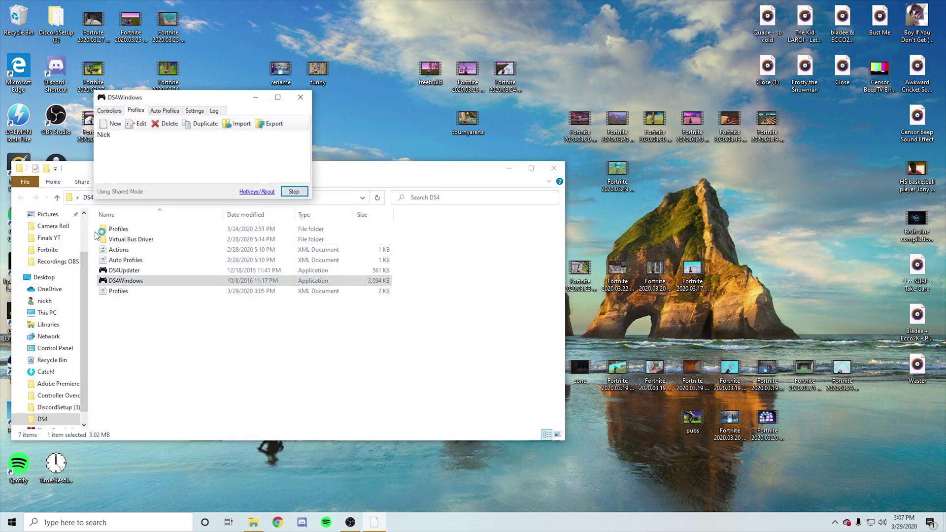
{"action": "double_click", "coordinate": [111, 135]}
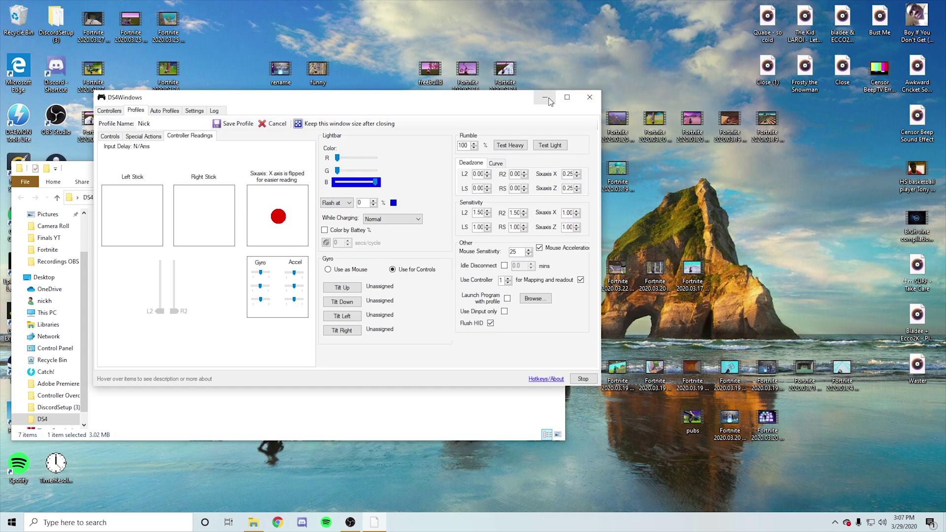
{"action": "left_click", "coordinate": [589, 98]}
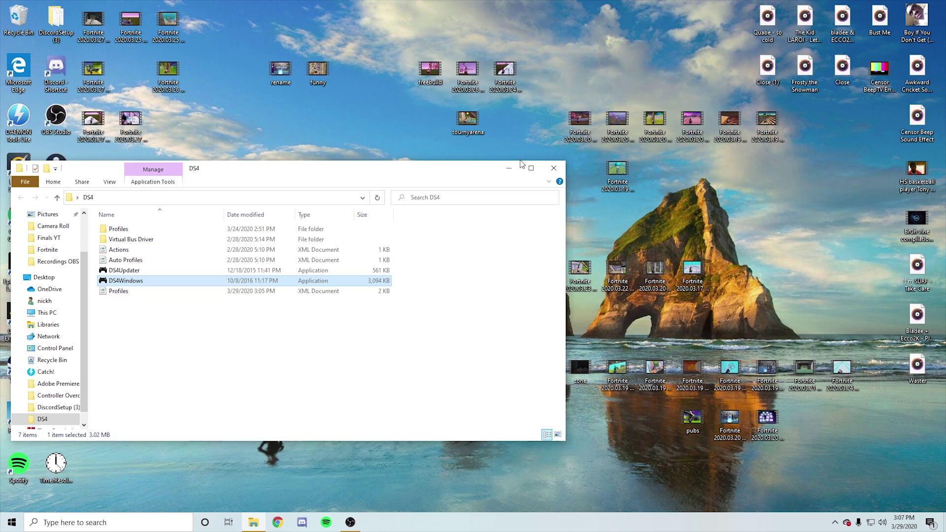
{"action": "left_click", "coordinate": [554, 168]}
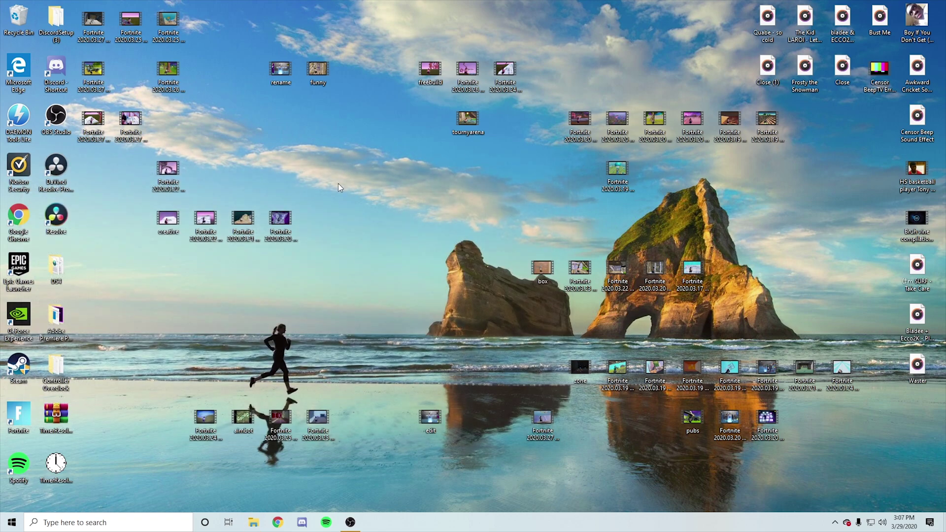